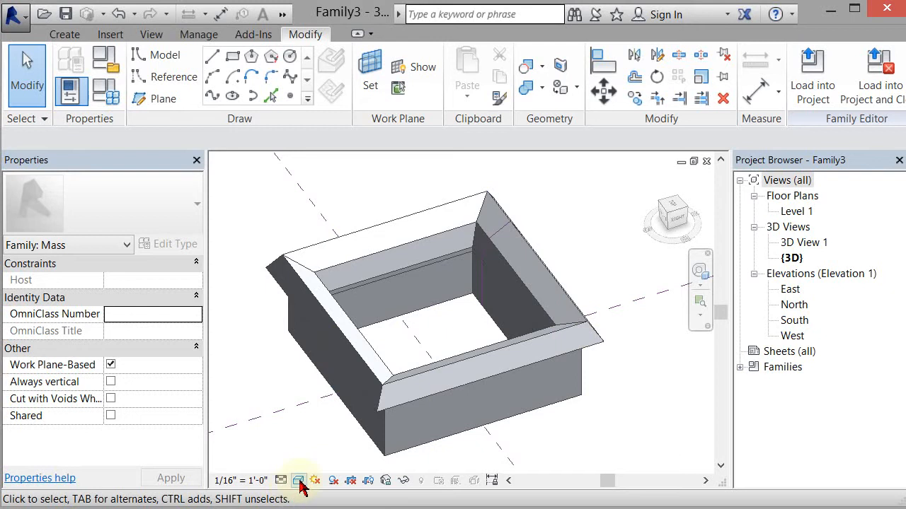
Step: Display the mass in Wireframe and examine the reference line profile at its corner
click(298, 485)
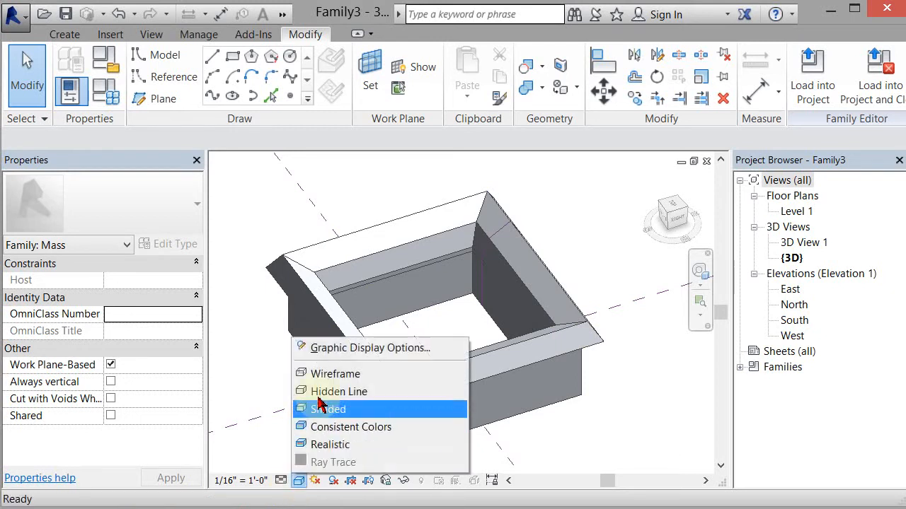
click(325, 375)
shift+middle_drag(667, 361, 552, 410)
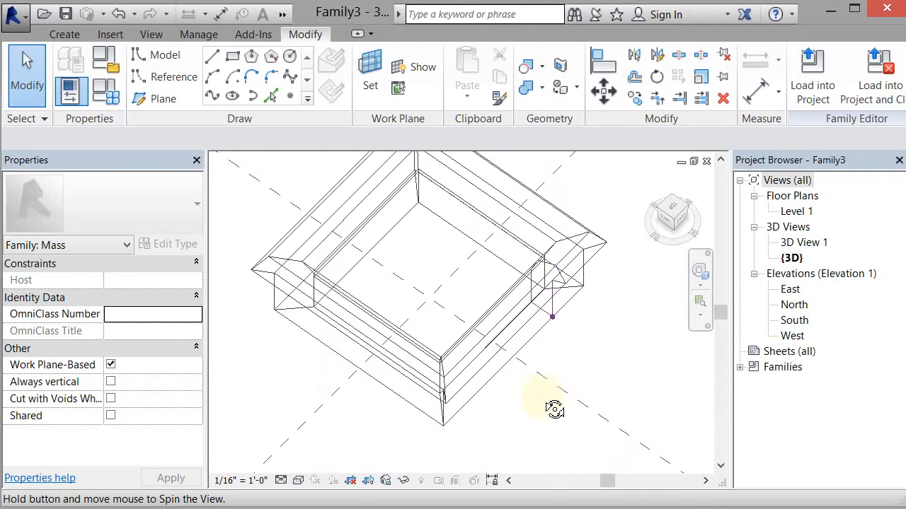
scroll(567, 283, up, 4)
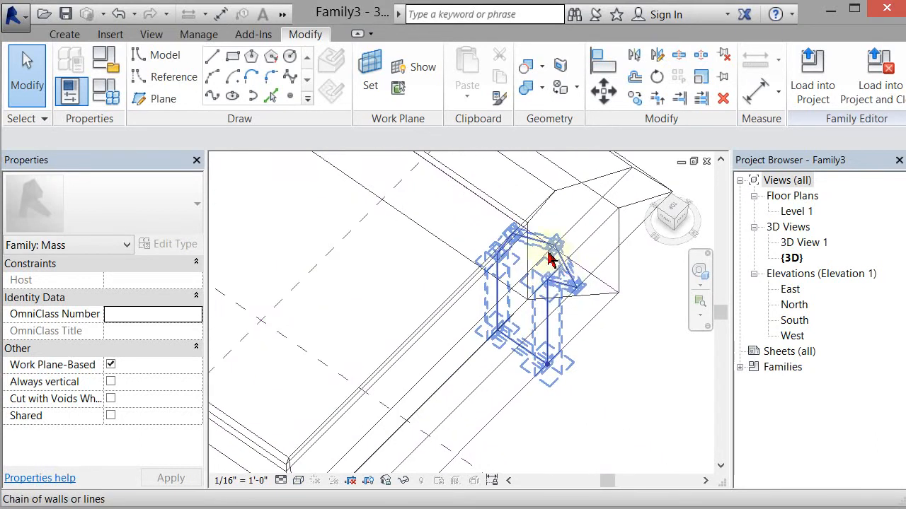
scroll(622, 300, down, 2)
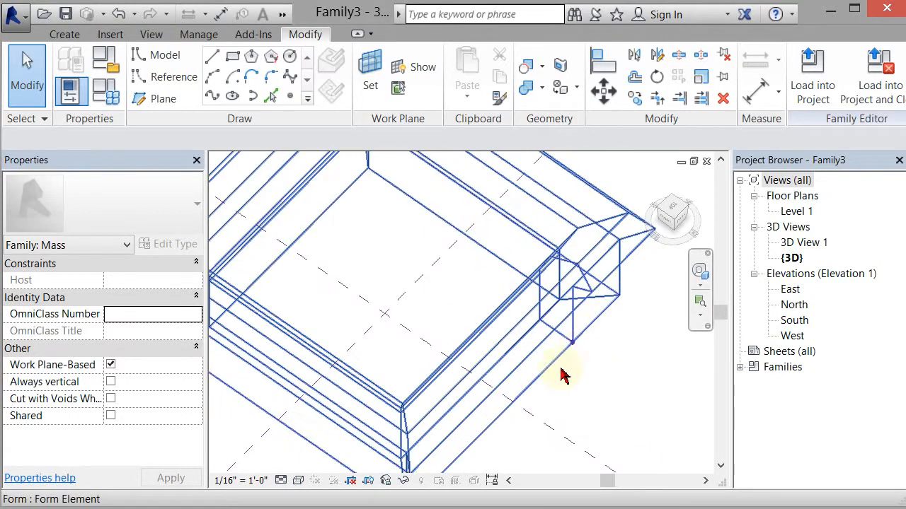
scroll(527, 278, up, 2)
scroll(537, 281, down, 3)
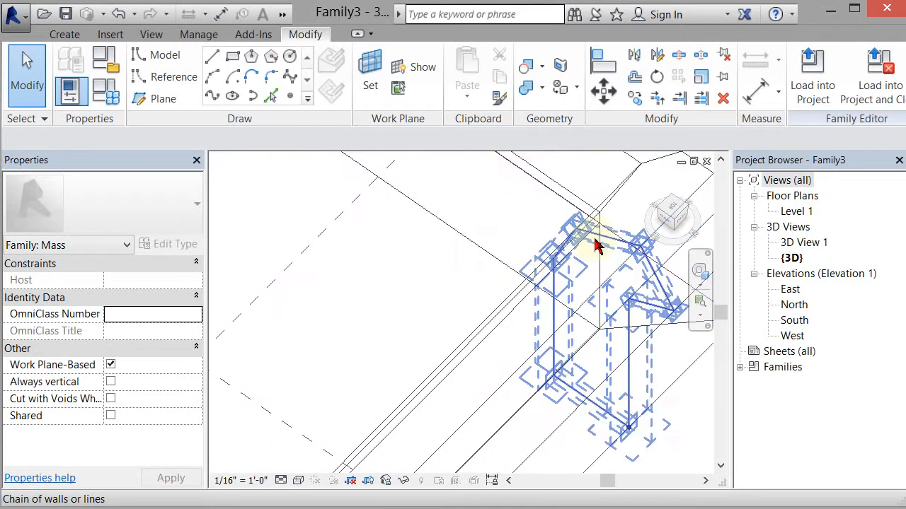
Step: Try to reshape the mass by moving the upper inner corner of its reference line profile
click(572, 252)
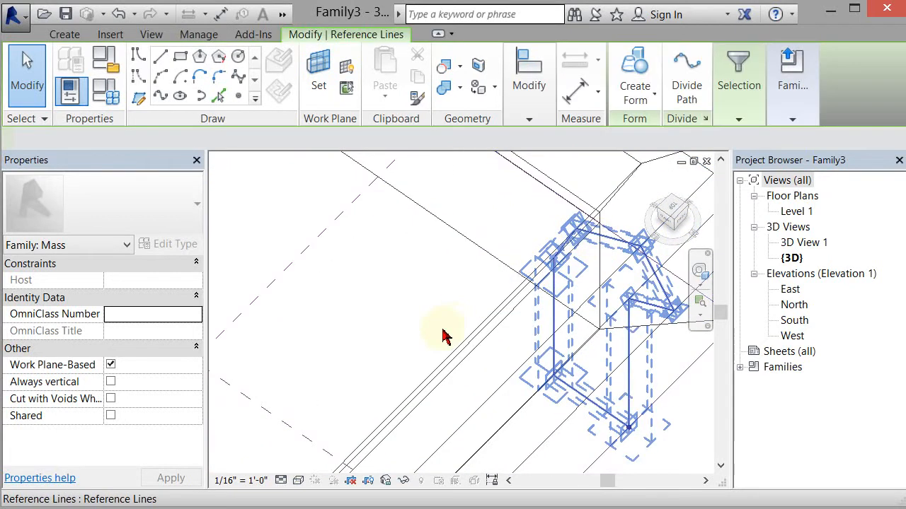
mouse_move(489, 316)
shift+middle_down()
mouse_move(495, 310)
mouse_move(484, 305)
shift+middle_up()
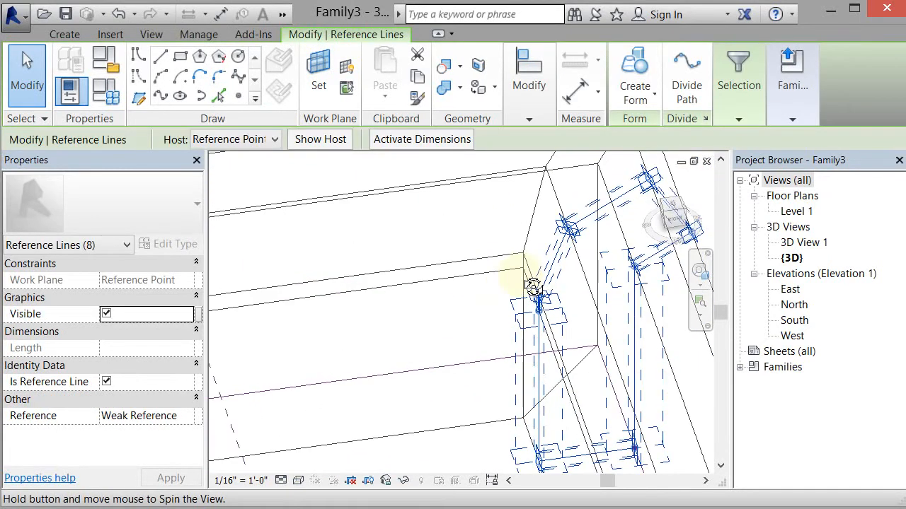
drag(569, 229, 451, 214)
scroll(475, 325, down, 2)
shift+middle_drag(361, 318, 348, 313)
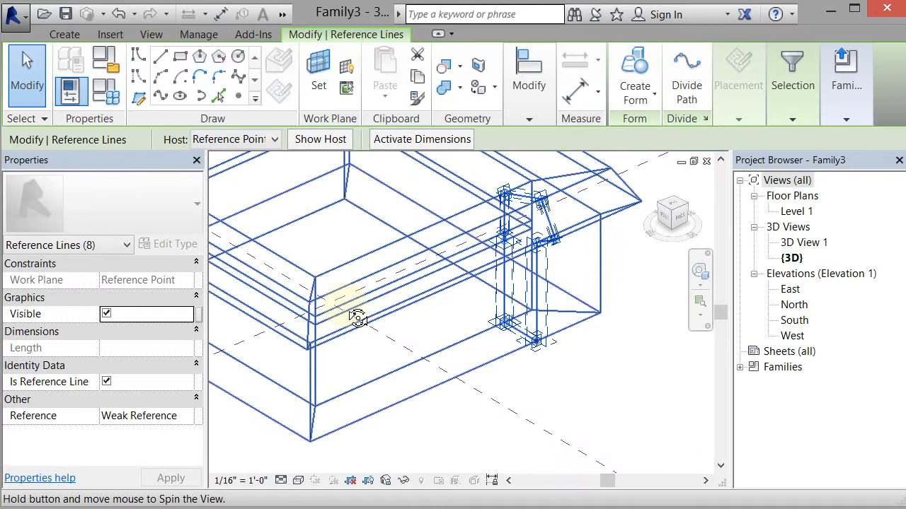
shift+middle_drag(496, 318, 481, 315)
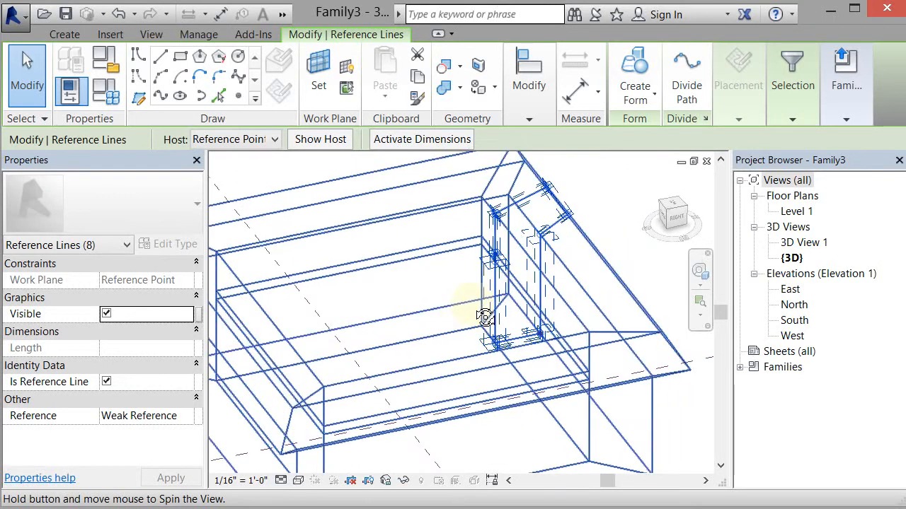
scroll(475, 245, up, 2)
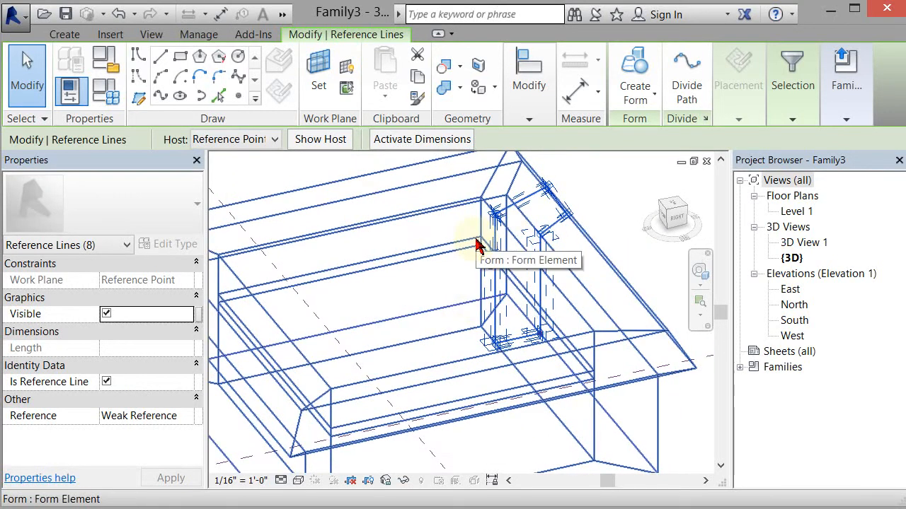
click(614, 203)
scroll(448, 208, up, 2)
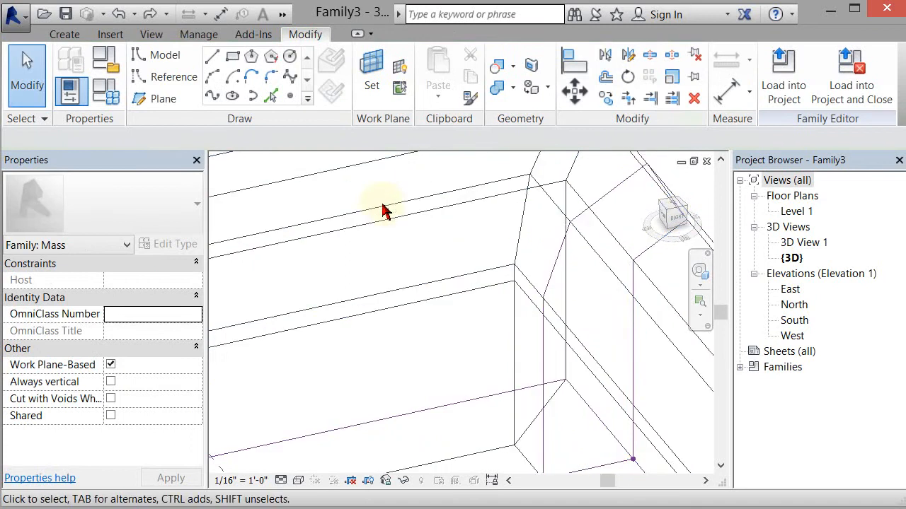
scroll(424, 242, down, 4)
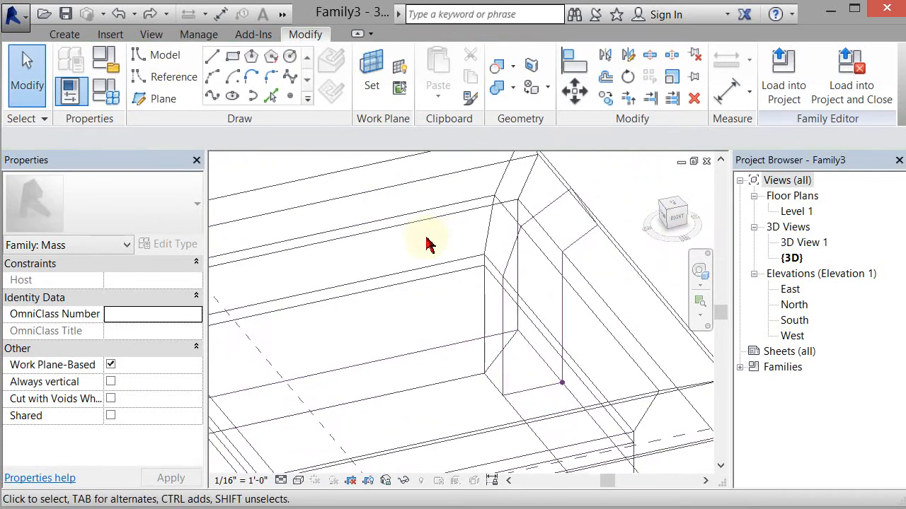
Step: Set the 3D view's visual style to Shaded
click(298, 481)
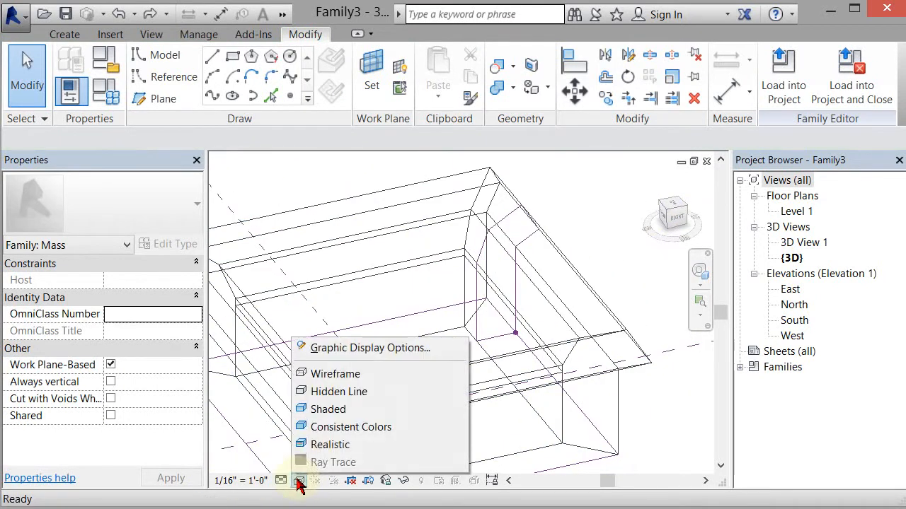
click(328, 410)
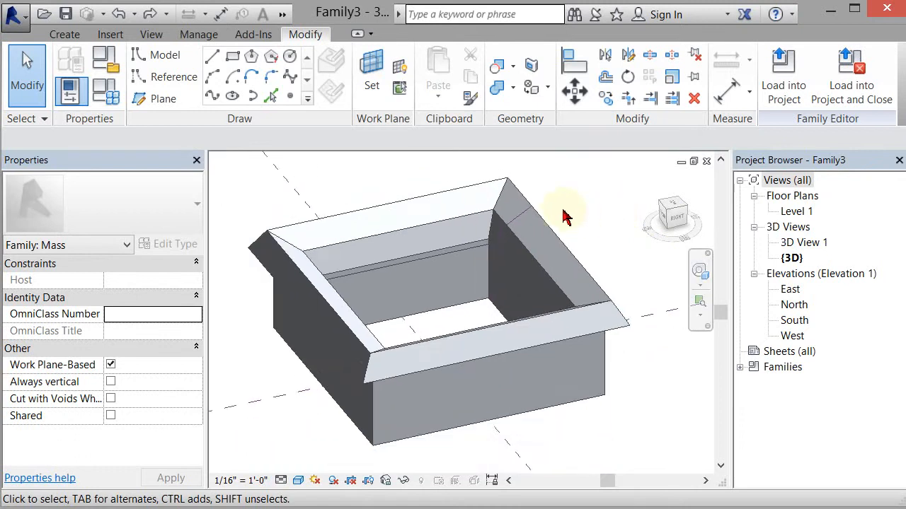
scroll(563, 211, down, 1)
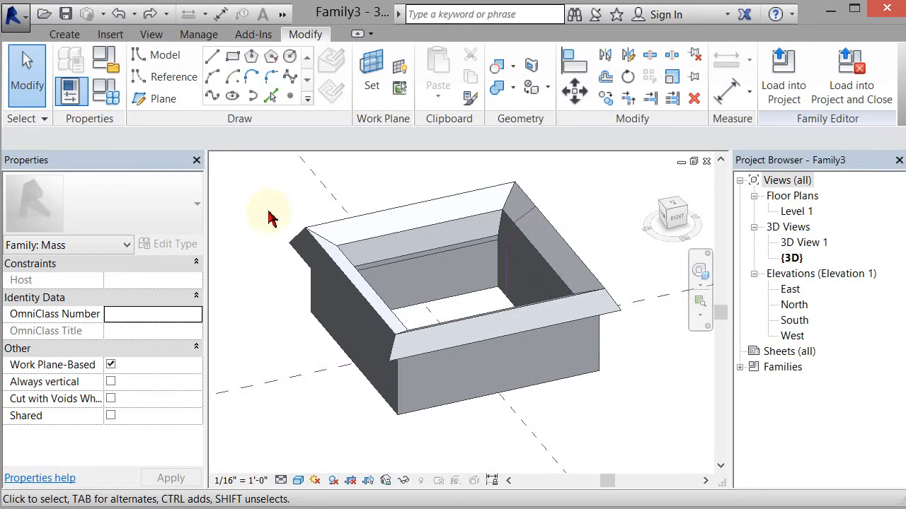
Step: Open the project A01 Project Base.rvt and show its working Site floor plan
click(15, 20)
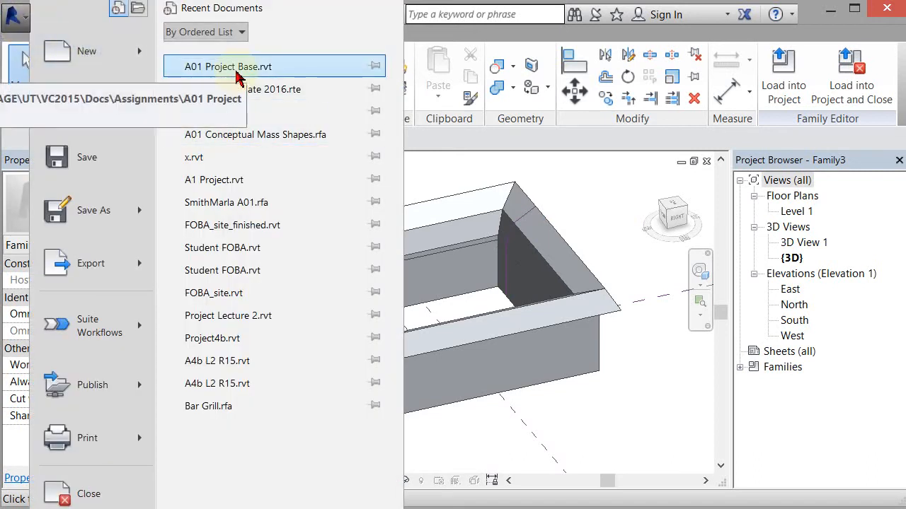
click(233, 67)
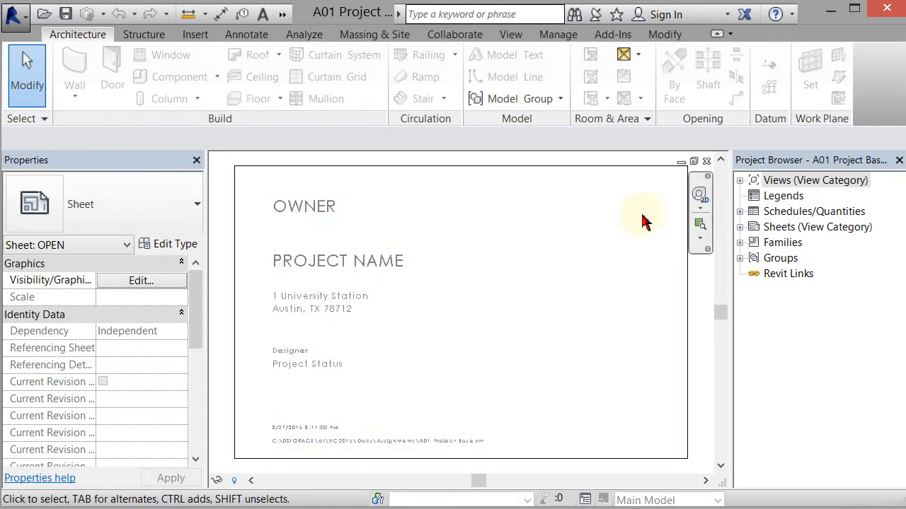
click(740, 184)
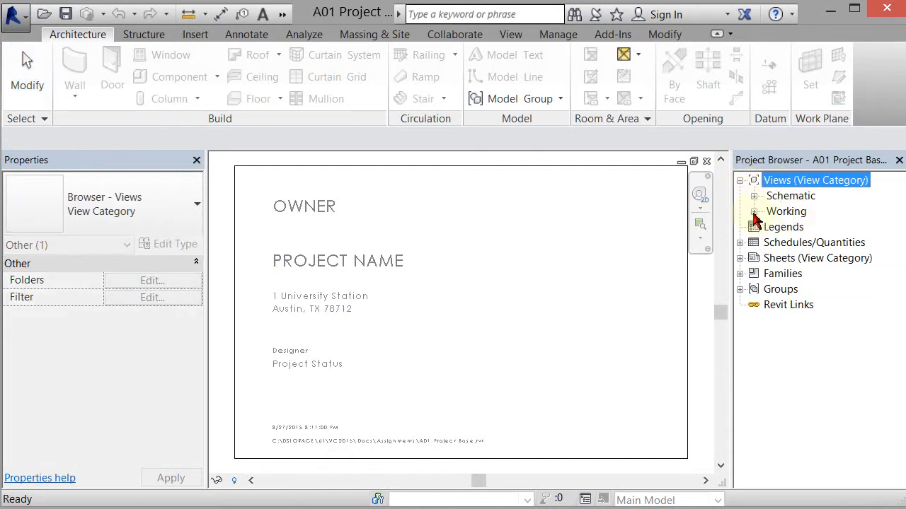
click(754, 213)
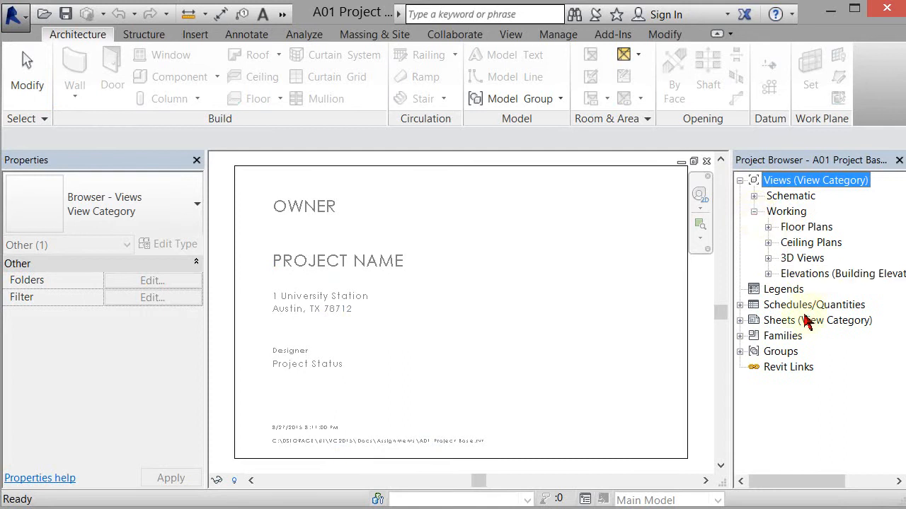
click(769, 227)
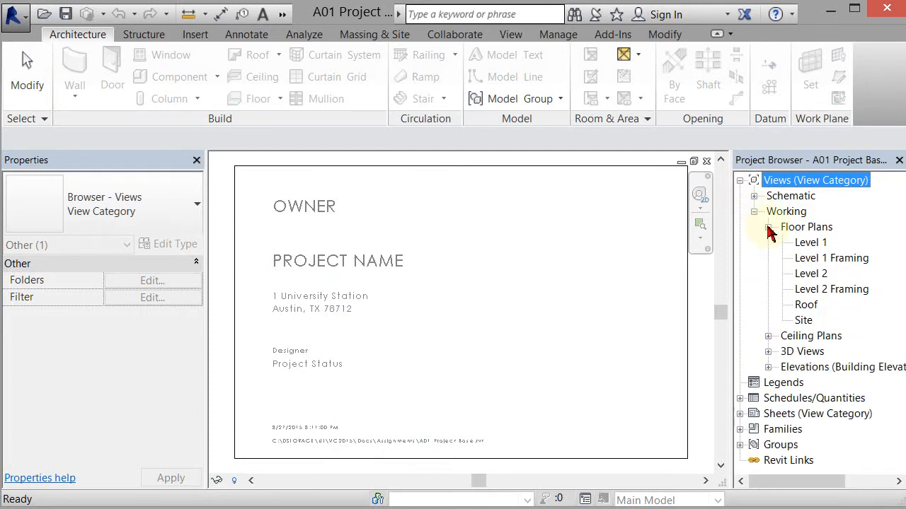
double_click(803, 321)
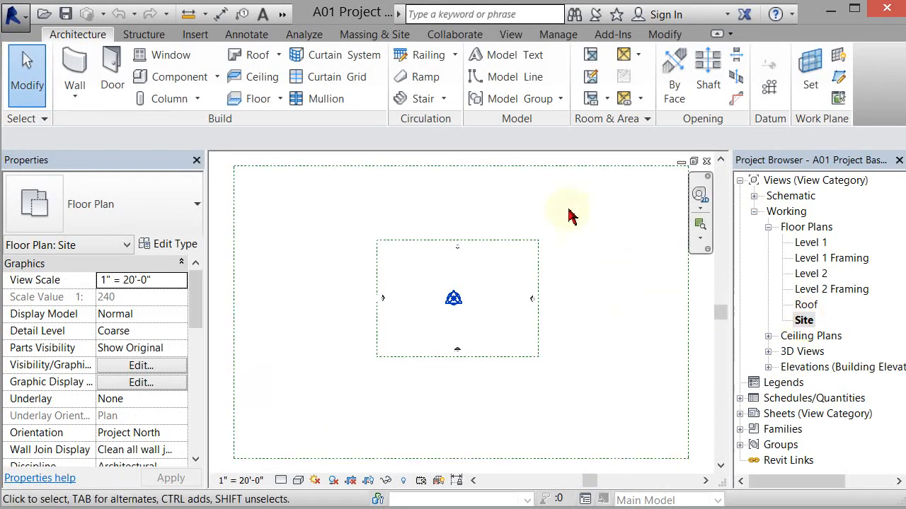
Step: Remove the outer scope box, Scope Box Site, from the Site plan view
click(570, 173)
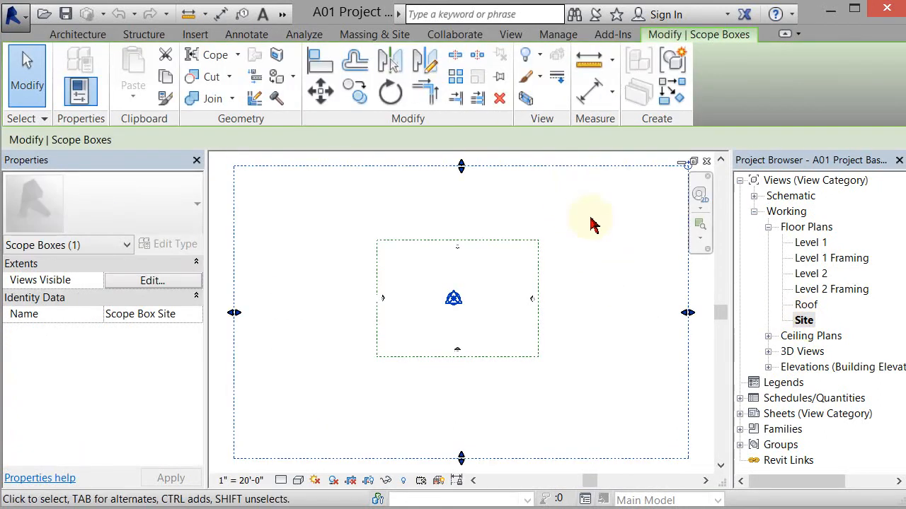
key(Escape)
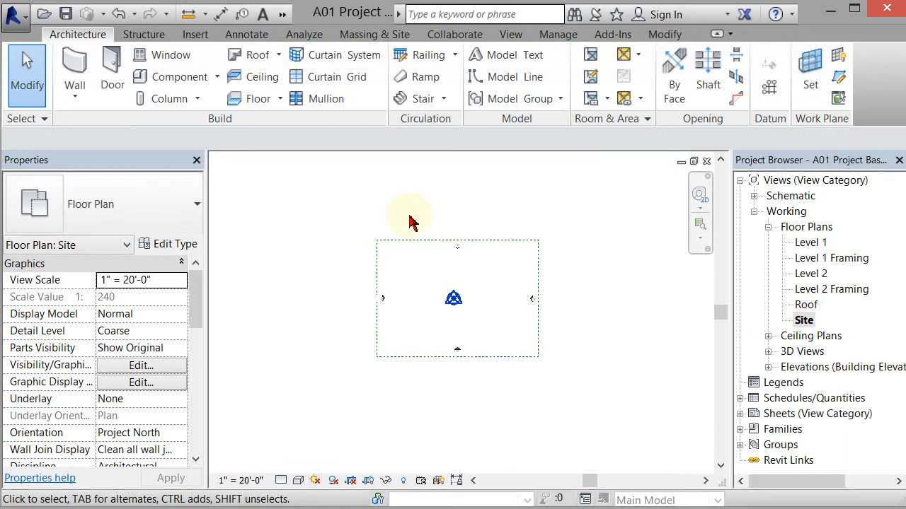
scroll(409, 216, up, 1)
scroll(493, 412, up, 1)
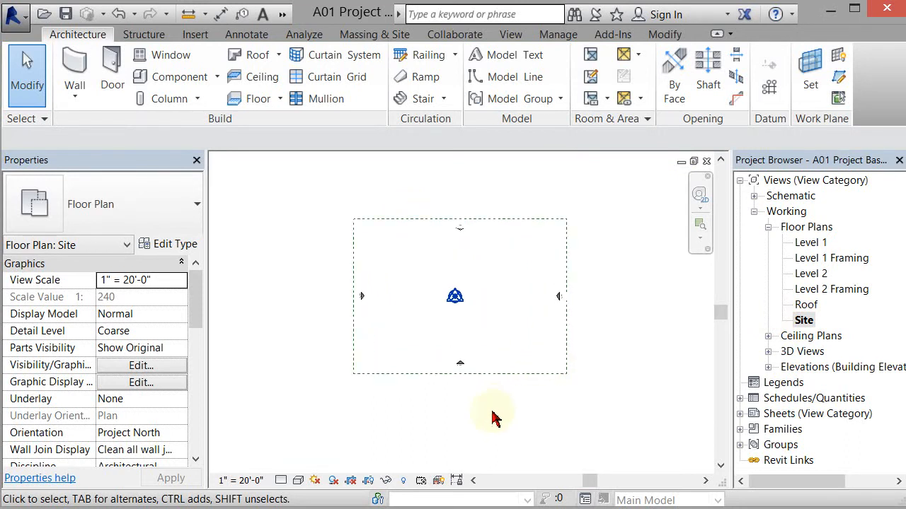
scroll(493, 411, up, 1)
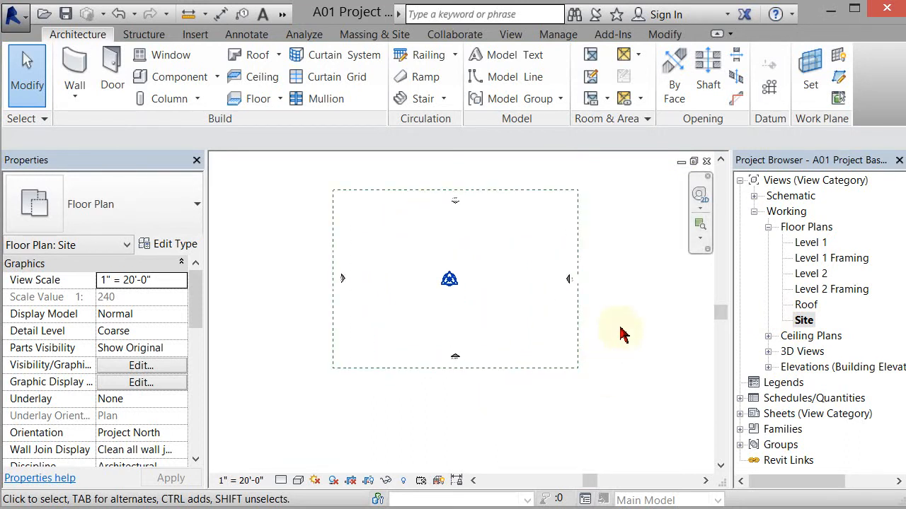
Step: Close the project's OPEN sheet view and return to the 3D view of the Family3 mass
middle_drag(629, 331, 632, 354)
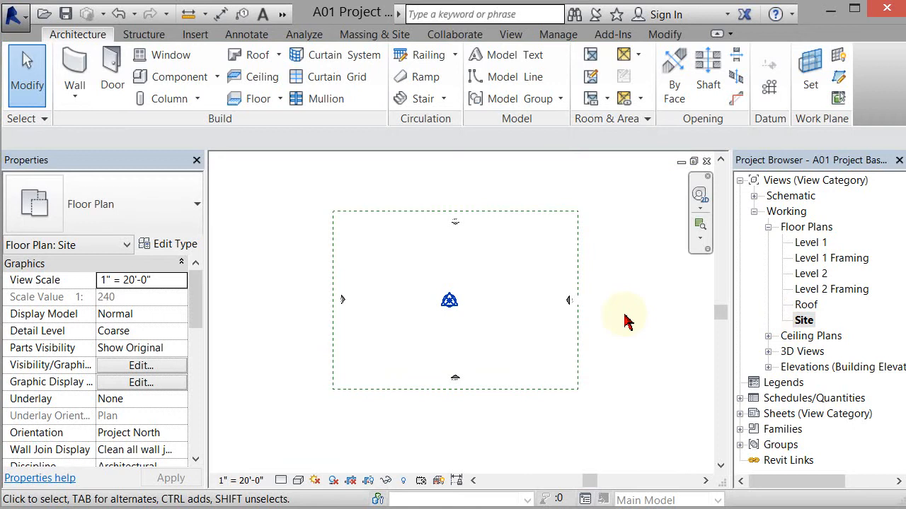
key(ctrl+Tab)
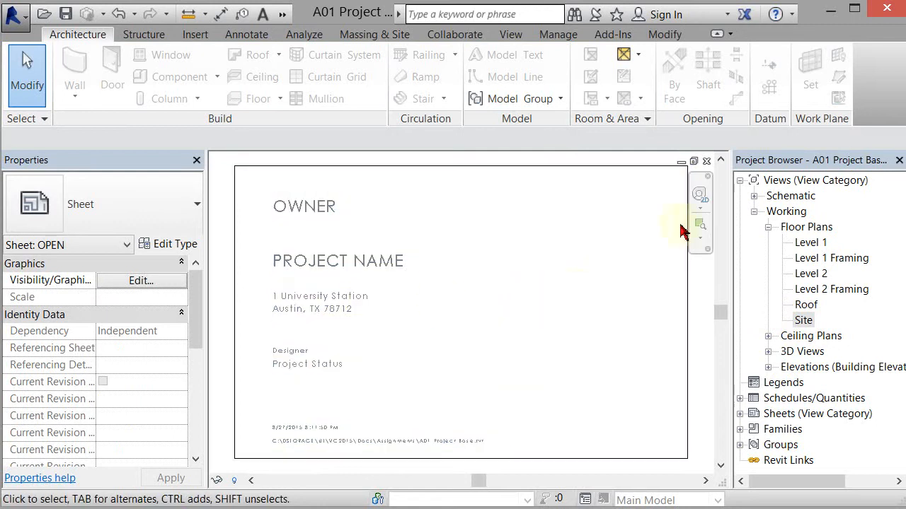
click(706, 162)
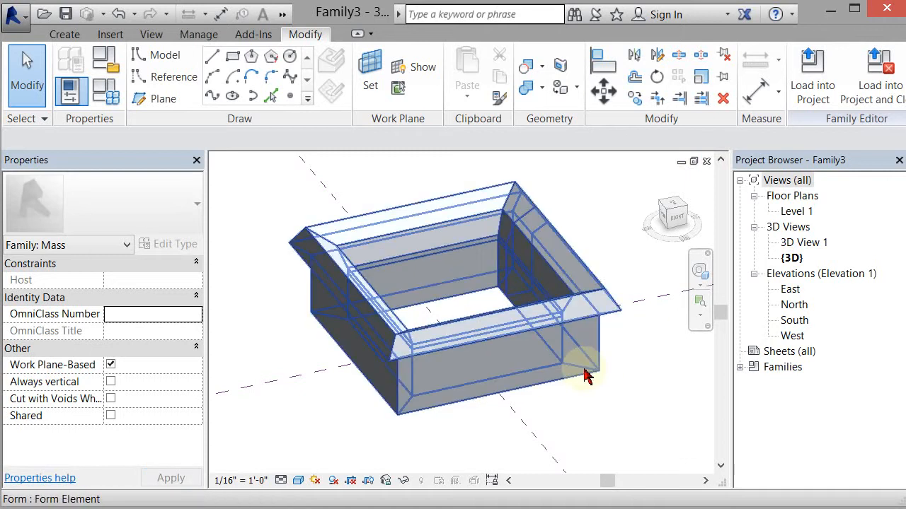
Step: Save the mass family as A01 Family in the Assignments folder
click(23, 29)
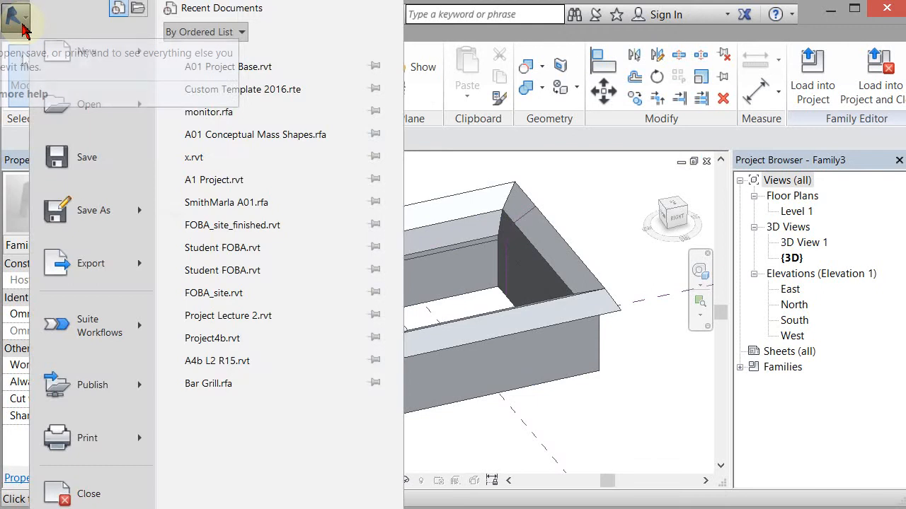
click(104, 167)
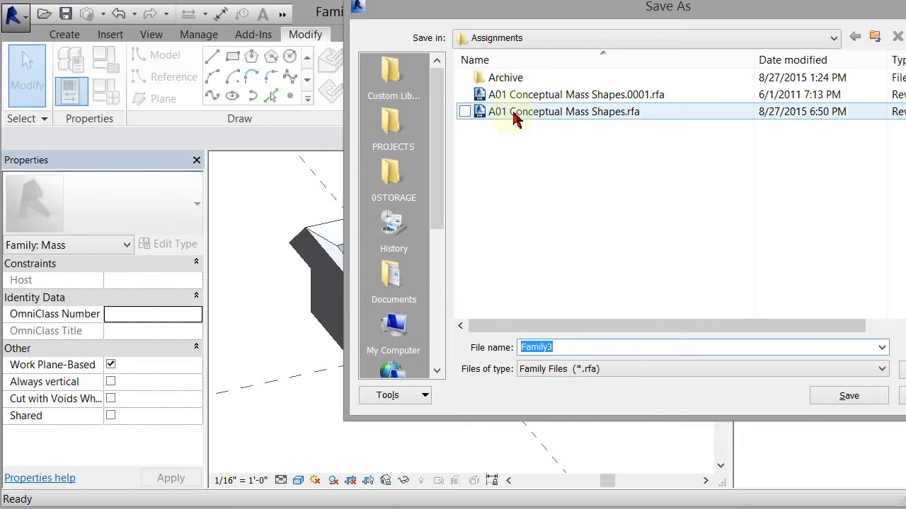
text(a)
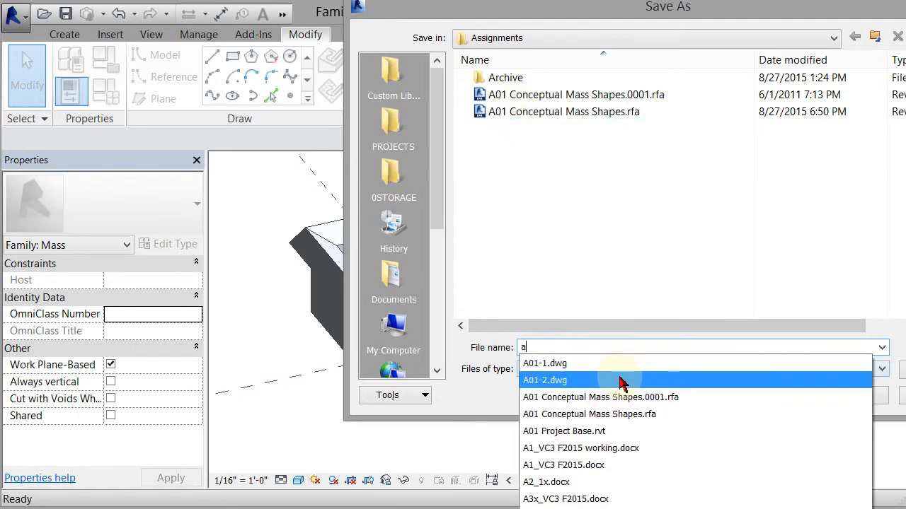
text(A01)
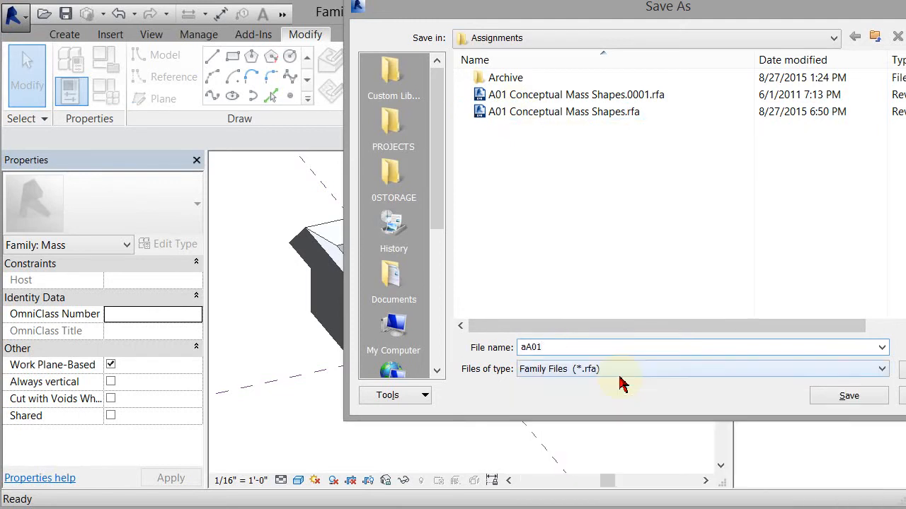
key(BackSpace)
key(BackSpace)
key(BackSpace)
text(A)
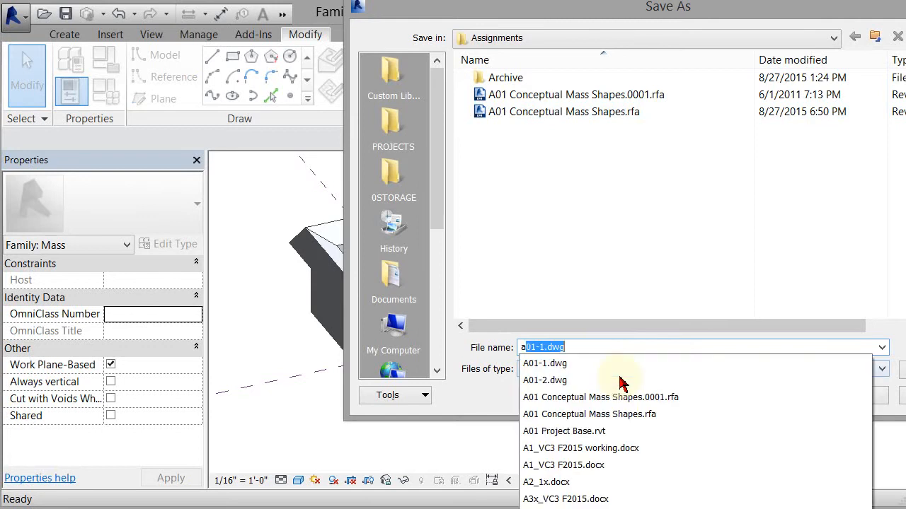
key(BackSpace)
key(BackSpace)
text(A01 )
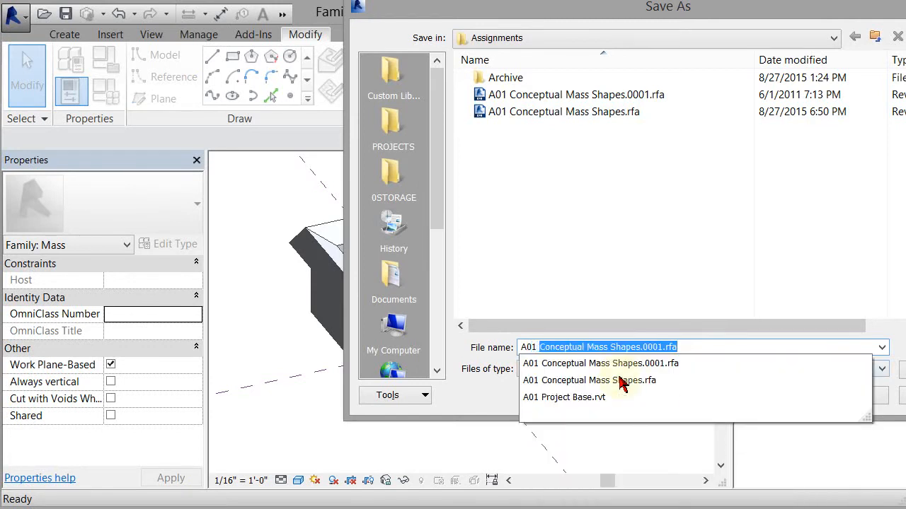
text(FA)
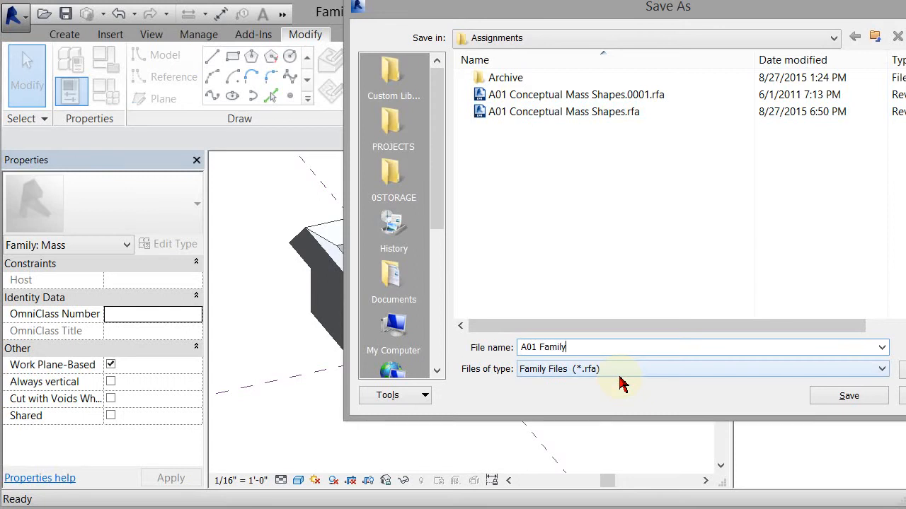
key(Return)
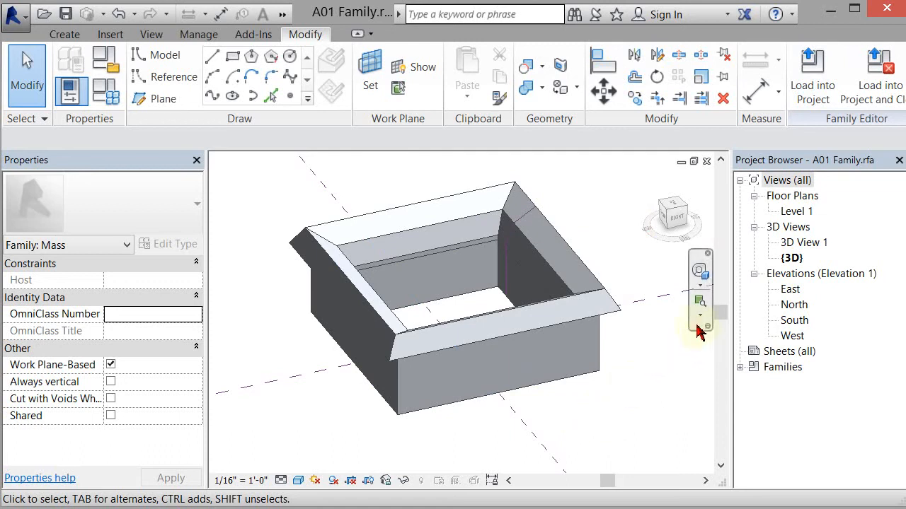
Step: Load the A01 Family mass into the project and place one instance centred on the base point marker in the Site plan
click(813, 83)
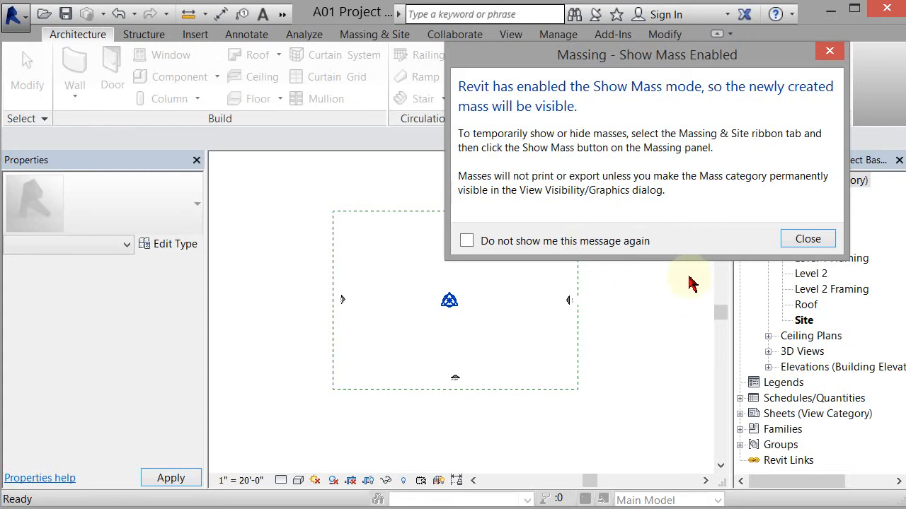
click(807, 240)
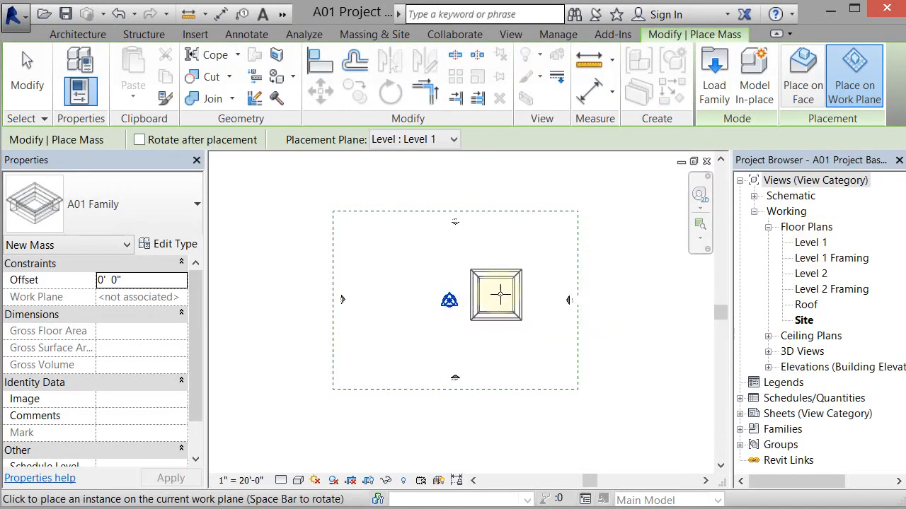
click(450, 300)
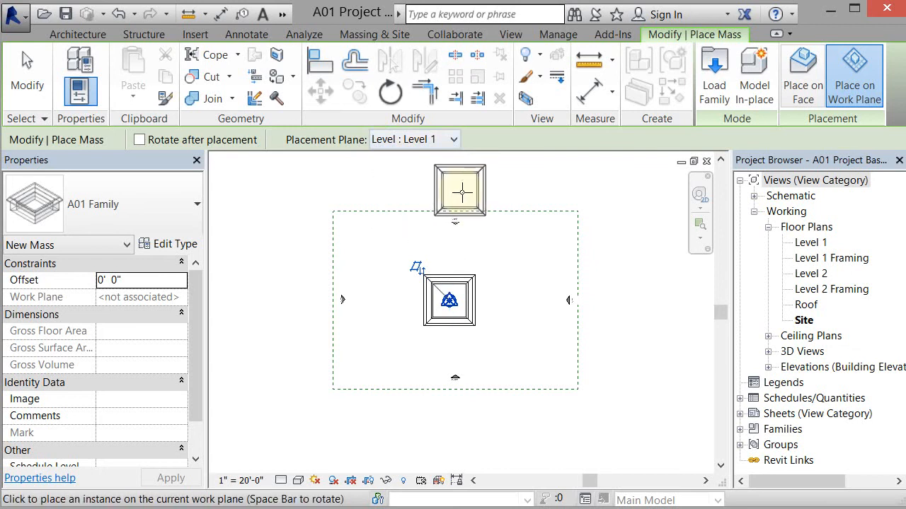
key(Escape)
key(Escape)
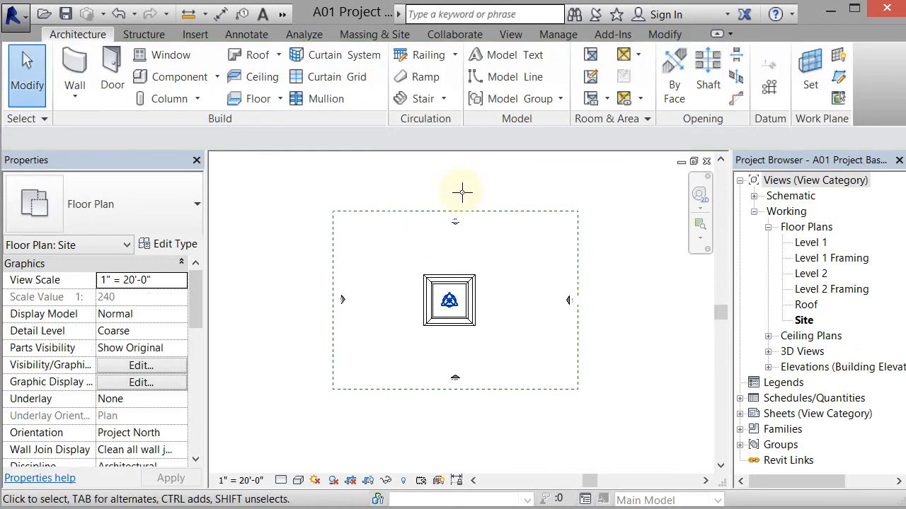
Step: Open the project's default 3D view and inspect the placed mass and the scope box around it
click(284, 16)
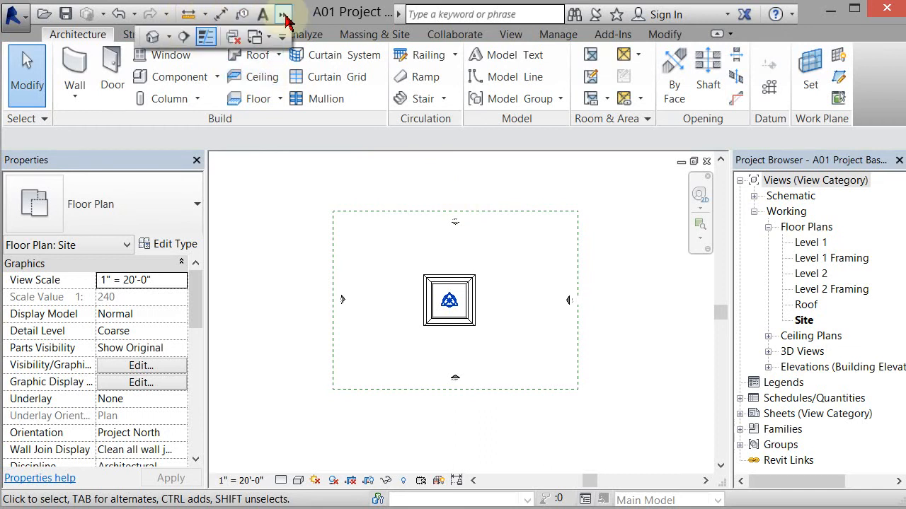
click(152, 39)
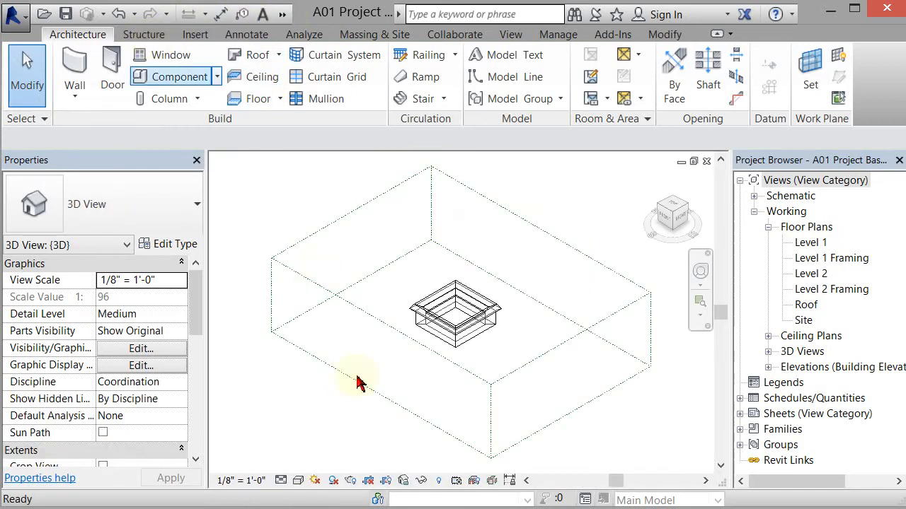
scroll(433, 345, up, 3)
scroll(440, 338, up, 2)
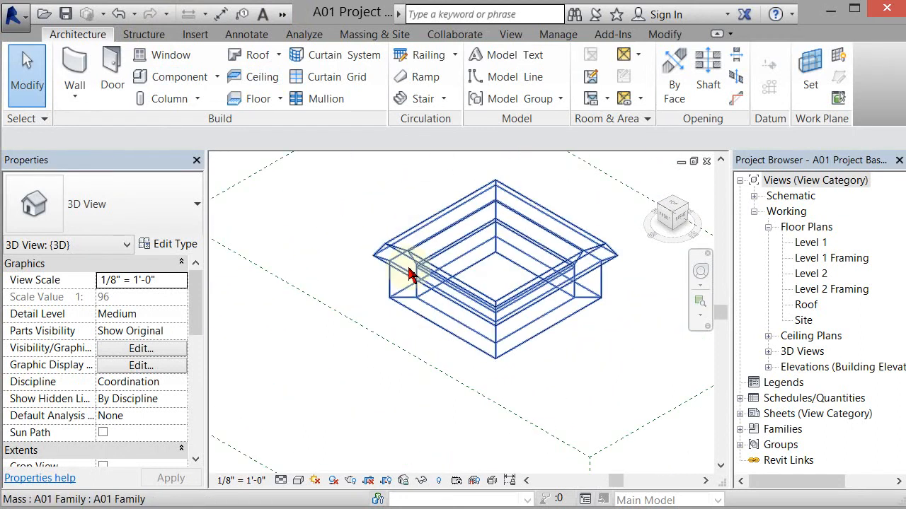
scroll(437, 358, down, 3)
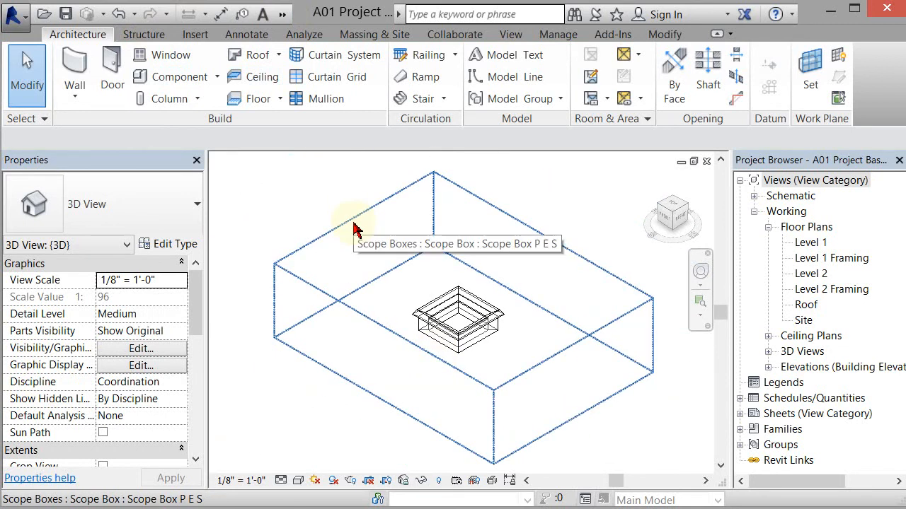
click(356, 230)
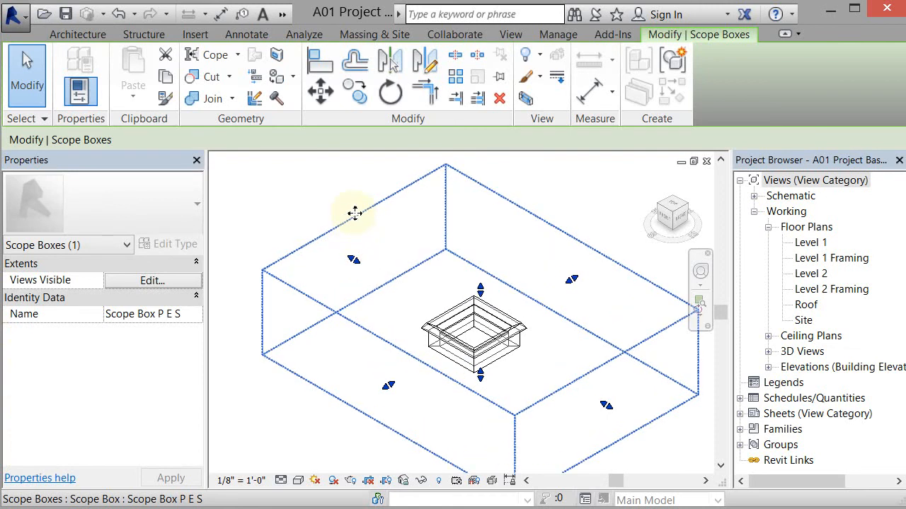
click(333, 196)
Step: Set the visual style of the project's 3D view to Shaded
scroll(502, 364, up, 3)
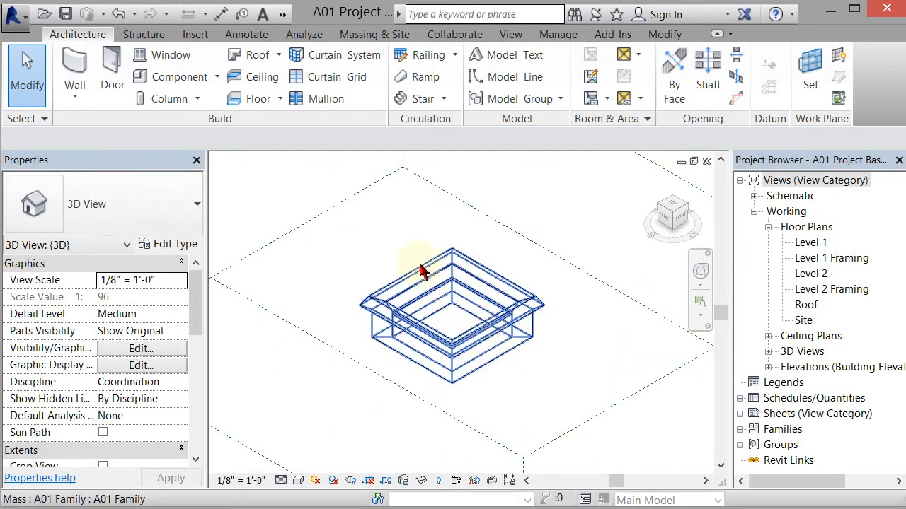
scroll(420, 268, up, 3)
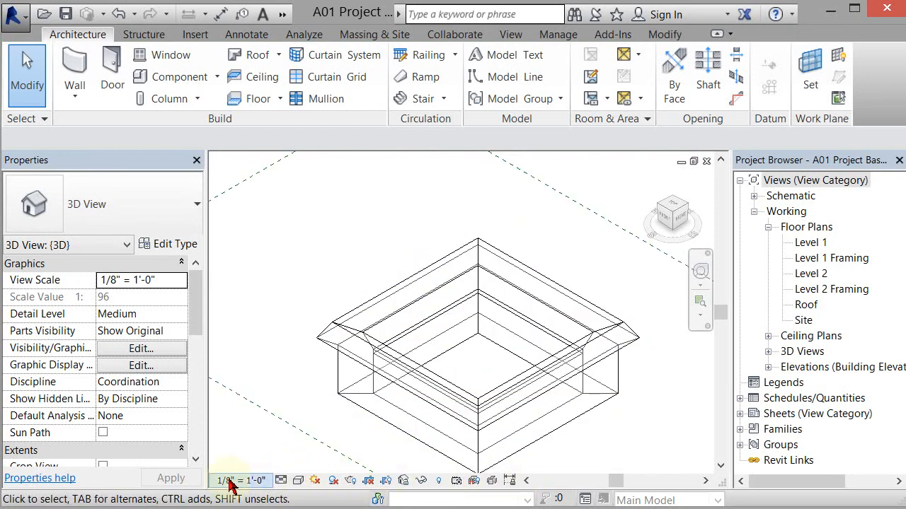
click(301, 482)
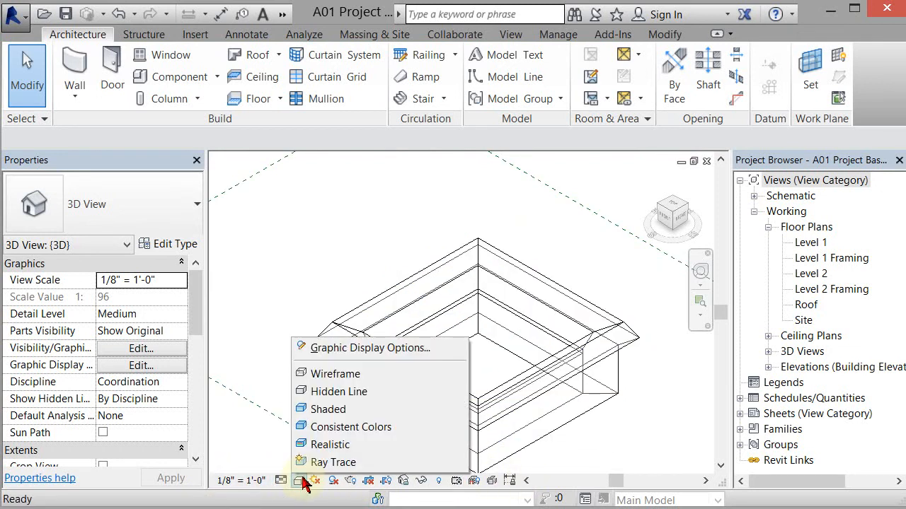
click(315, 410)
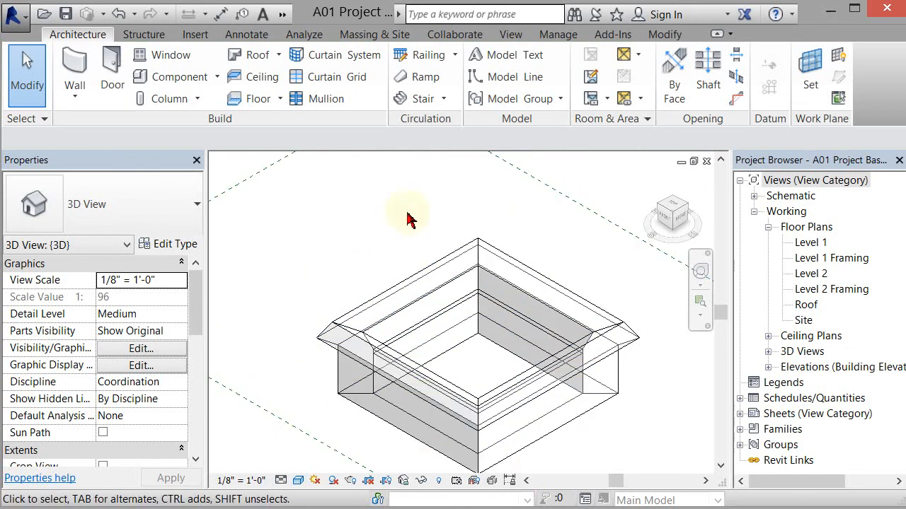
Step: Examine the placed A01 Family mass from several angles in the 3D view
shift+middle_drag(366, 257, 375, 313)
scroll(429, 364, down, 2)
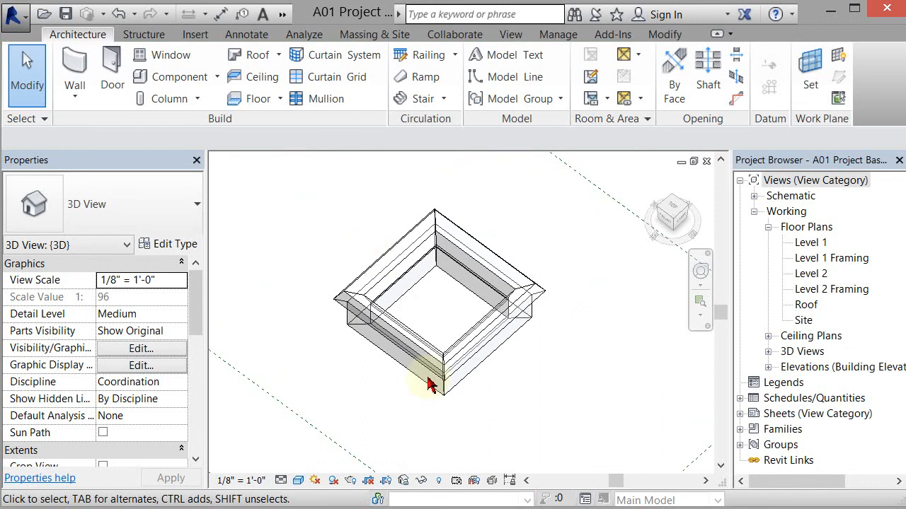
scroll(425, 404, up, 4)
mouse_move(436, 414)
shift+middle_down()
mouse_move(396, 361)
mouse_move(463, 349)
mouse_move(415, 337)
mouse_move(598, 344)
mouse_move(530, 364)
mouse_move(411, 376)
mouse_move(422, 413)
shift+middle_up()
scroll(507, 438, down, 2)
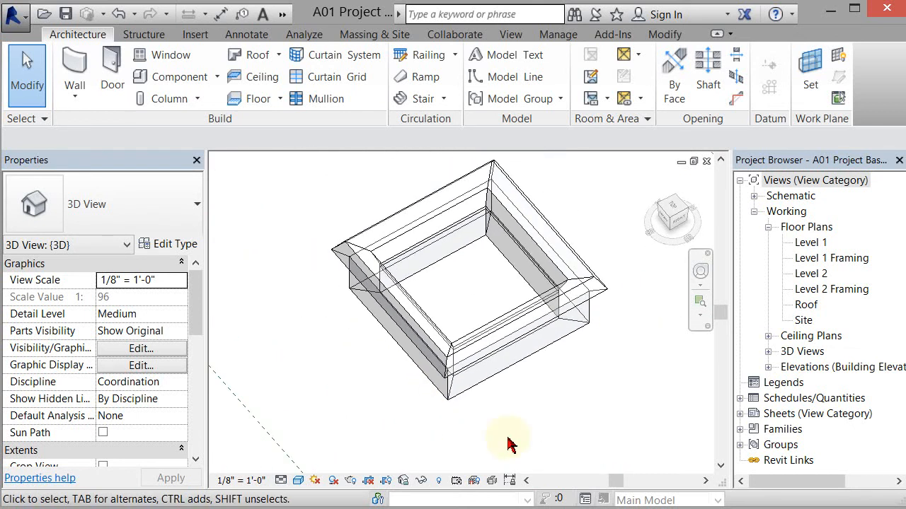
scroll(418, 222, up, 1)
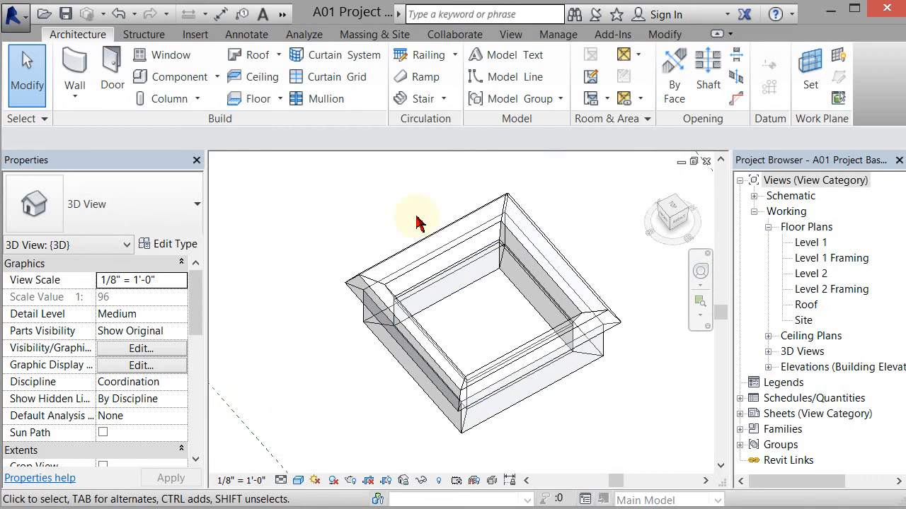